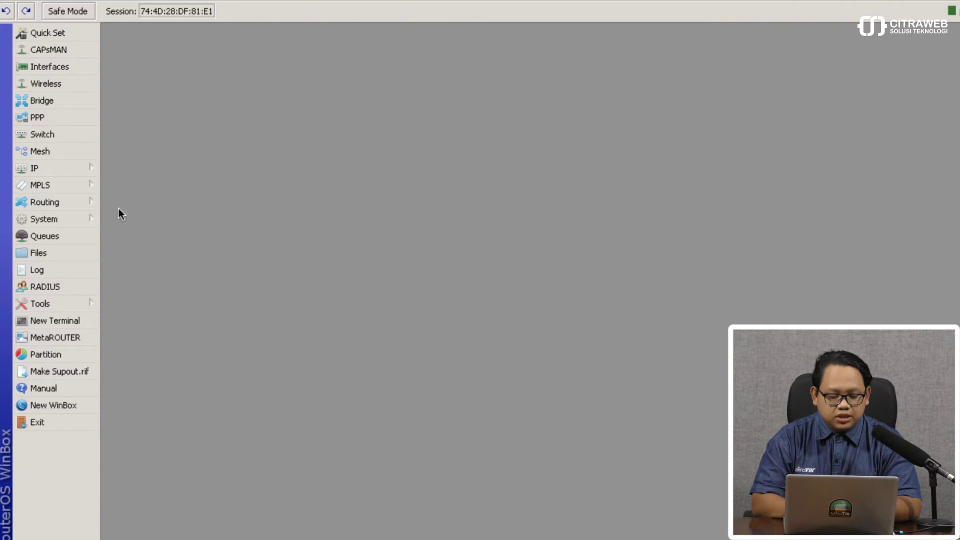
pyautogui.click(86, 219)
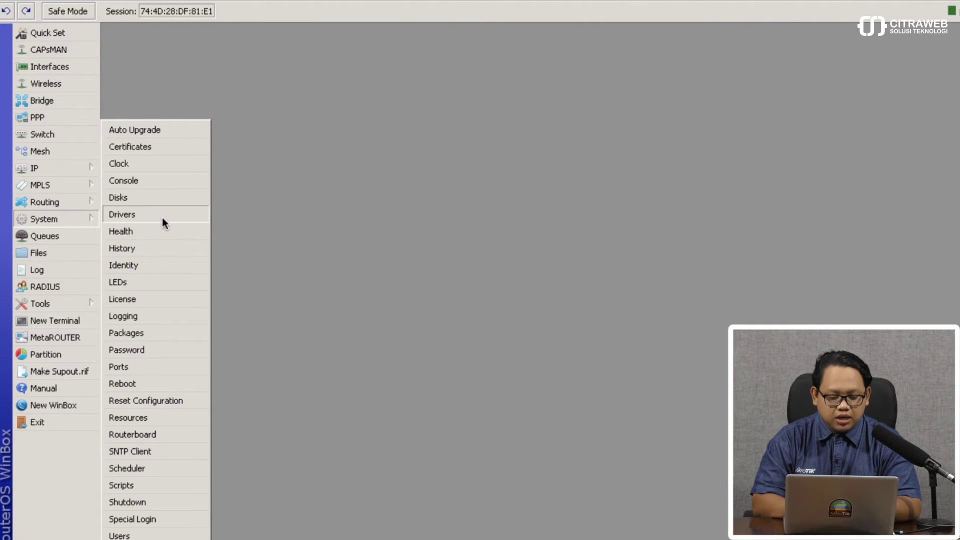
pyautogui.click(166, 301)
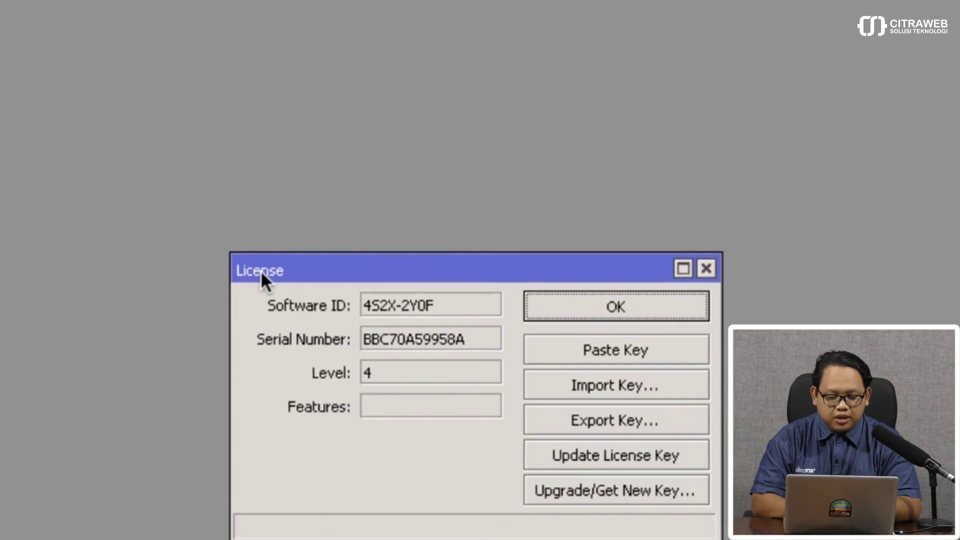
pyautogui.moveTo(260, 272); pyautogui.dragTo(154, 159)
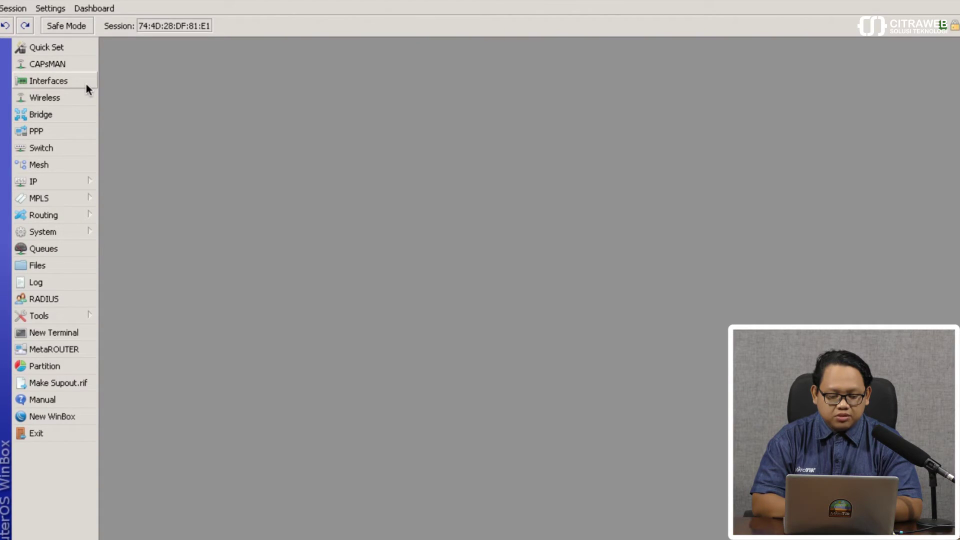
# Step: Open pwr-line1's properties from the Interface List to show its PLC details: QCA7420, firmware 1.4.0, station role
pyautogui.click(86, 84)
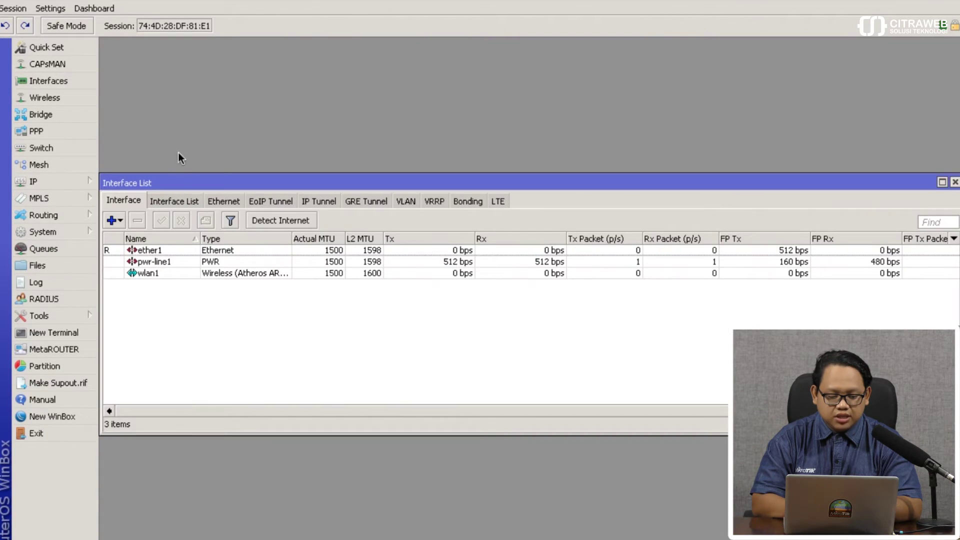
pyautogui.moveTo(184, 182); pyautogui.dragTo(191, 64)
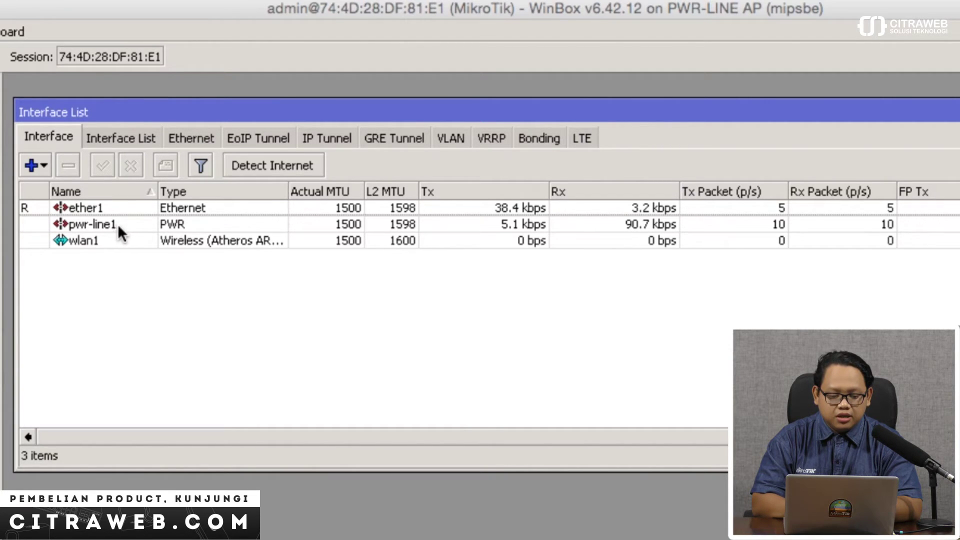
pyautogui.doubleClick(130, 224)
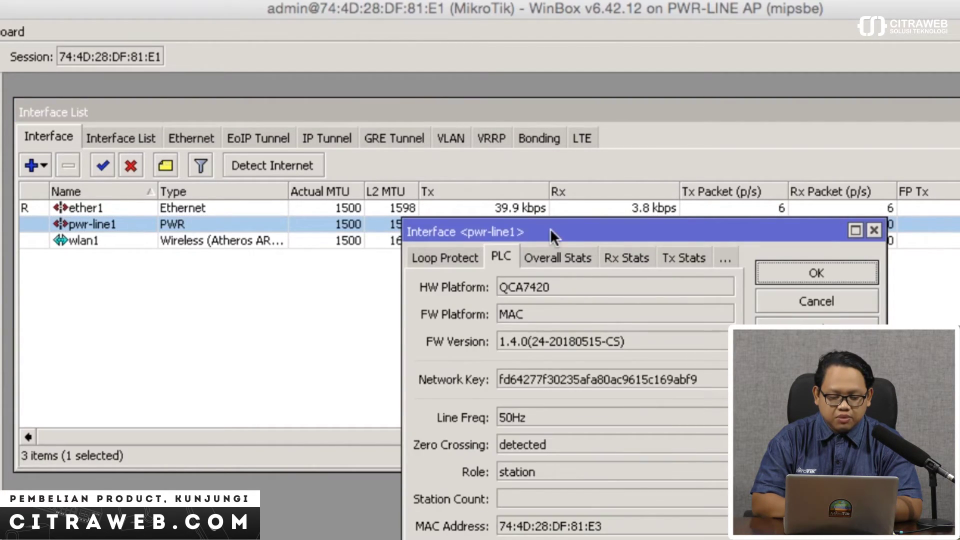
pyautogui.moveTo(521, 232); pyautogui.dragTo(428, 109)
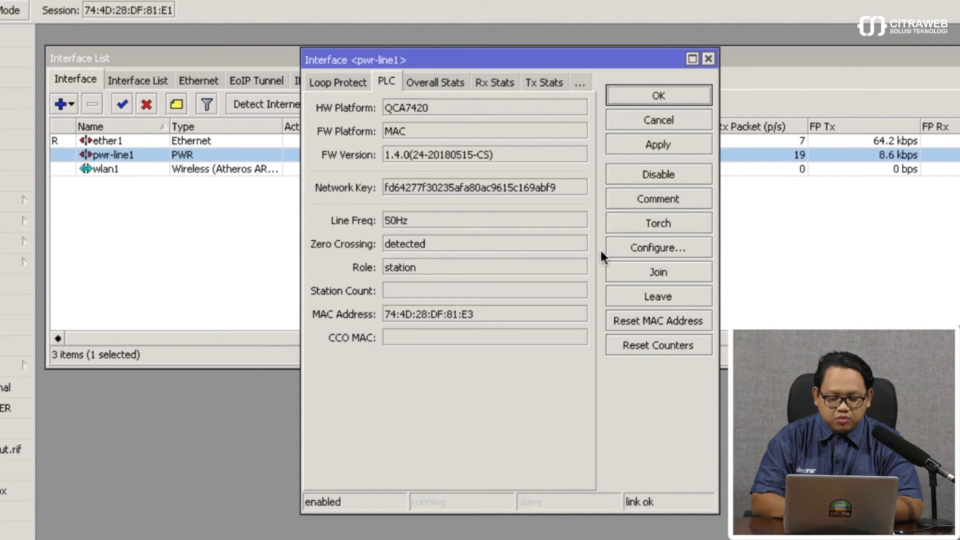
# Step: Enable a network password for pwr-line1, enter the powerline password and join, reaching station count 1
pyautogui.click(656, 247)
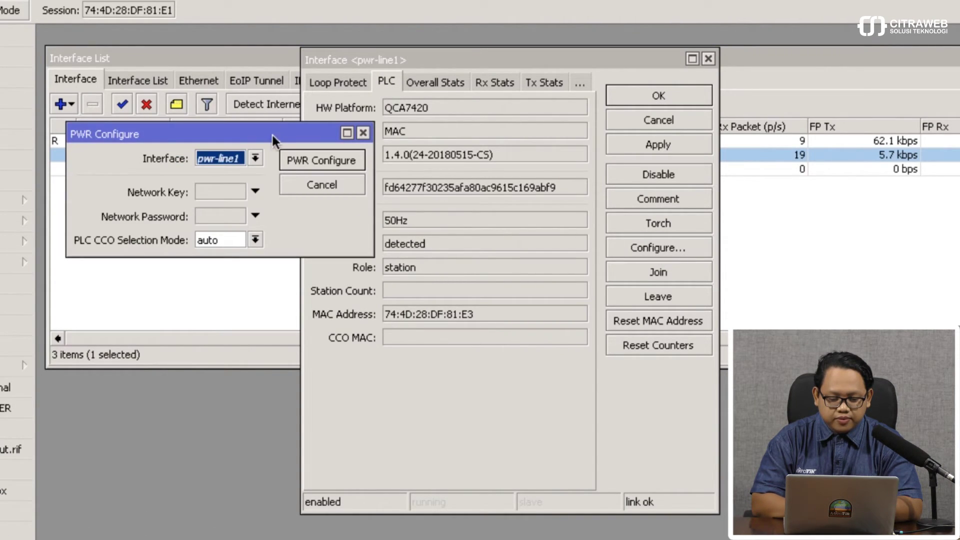
pyautogui.moveTo(272, 134); pyautogui.dragTo(861, 133)
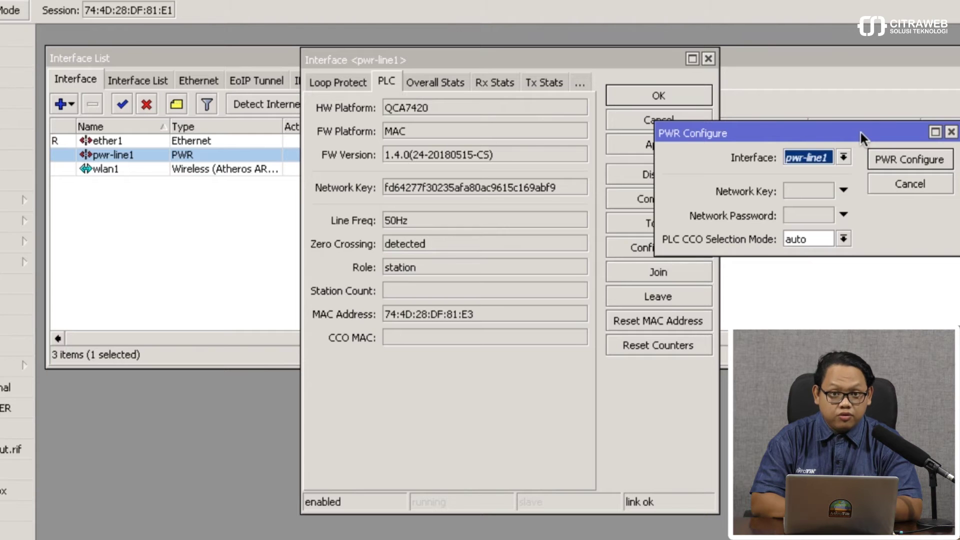
pyautogui.click(812, 213)
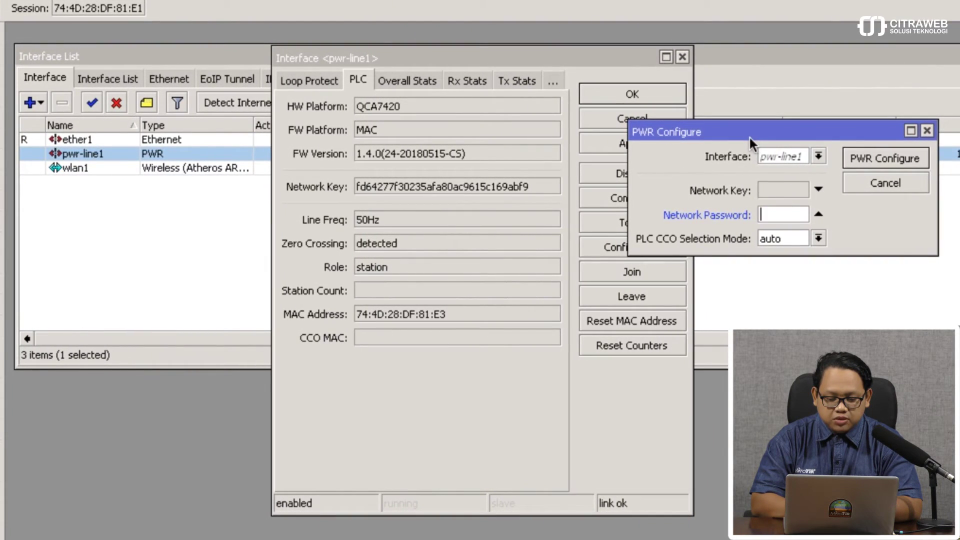
pyautogui.moveTo(748, 137); pyautogui.dragTo(470, 264)
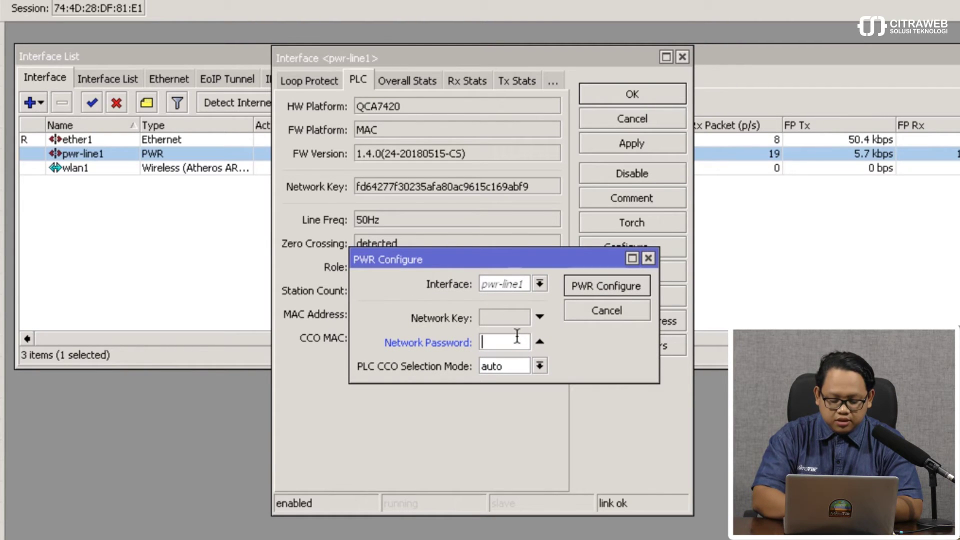
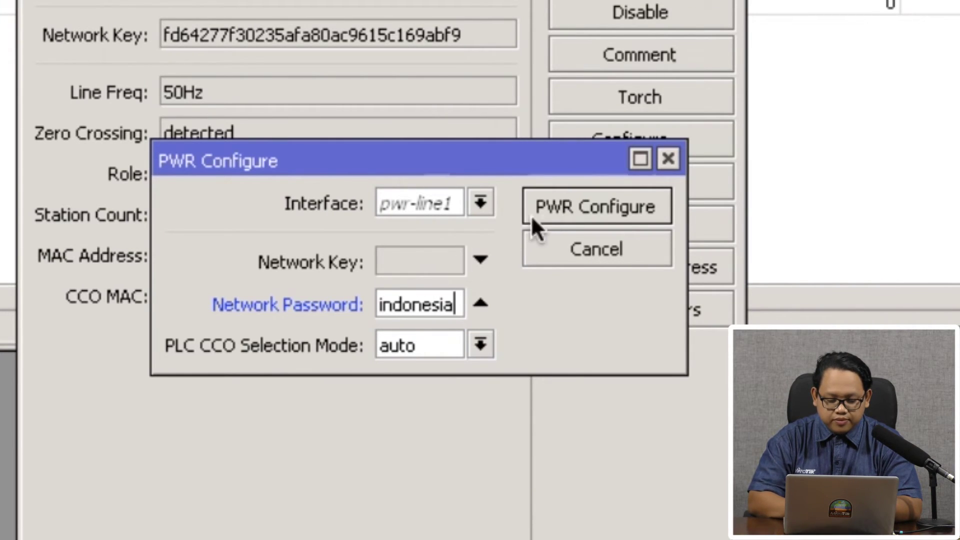
pyautogui.click(575, 205)
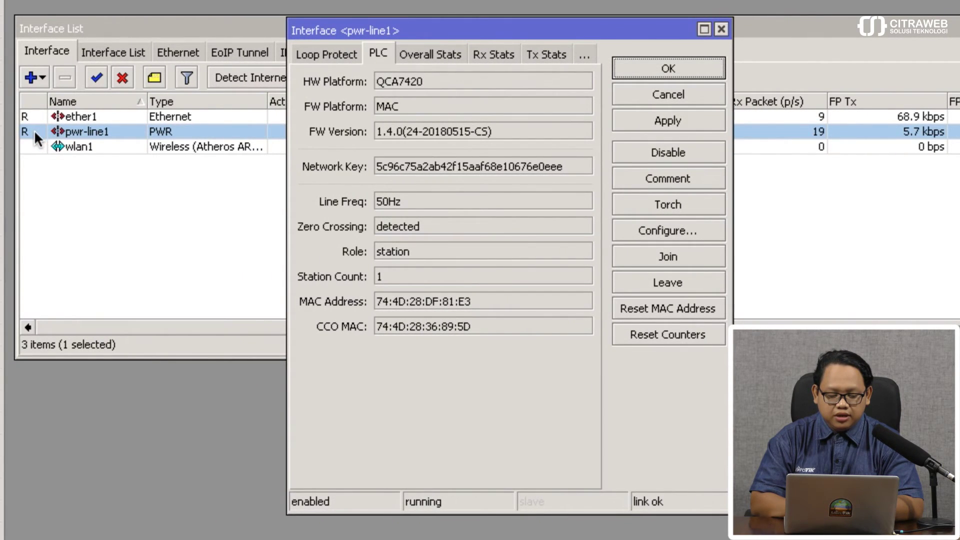
pyautogui.moveTo(34, 130)
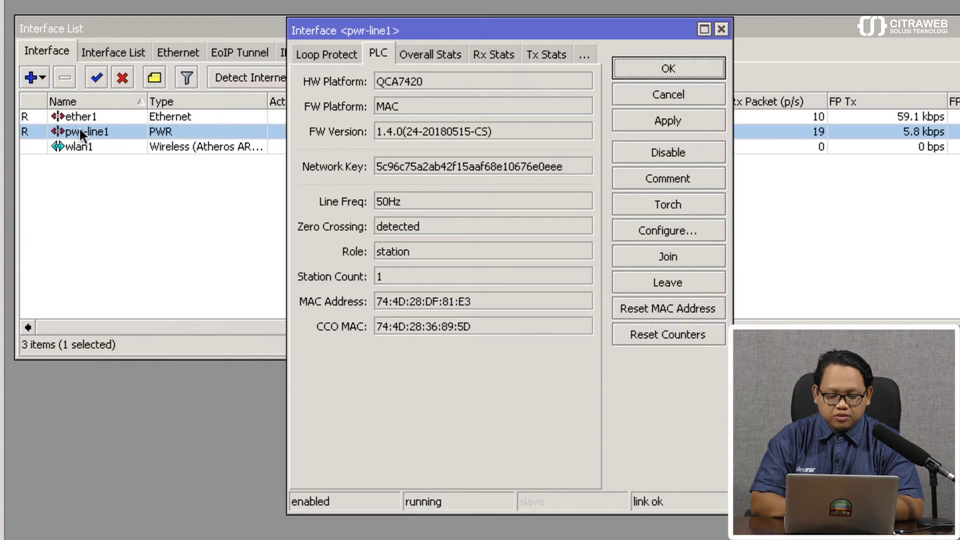
# Step: Close pwr-line1's properties and confirm in IP Neighbors that RO-Gateway at 10.20.20.1 appears on pwr-line1
pyautogui.click(721, 31)
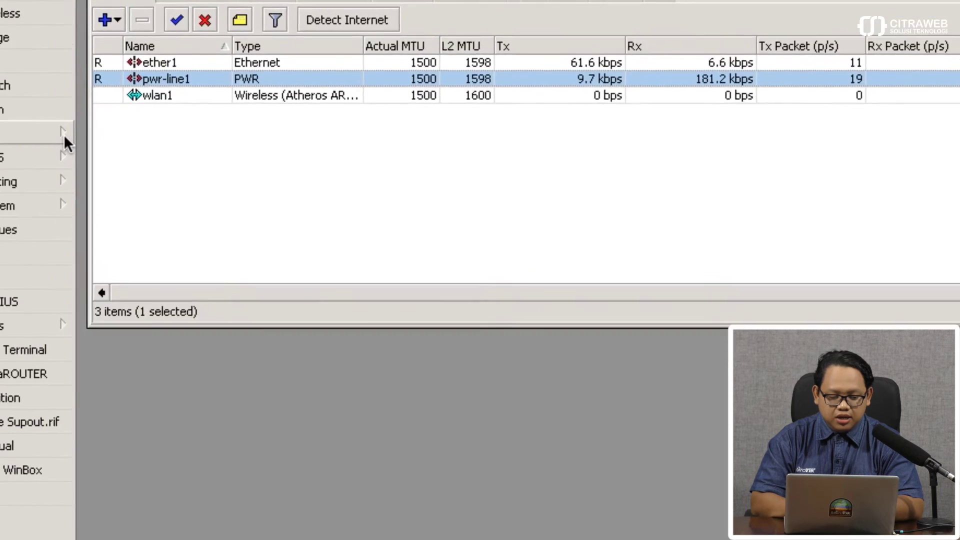
pyautogui.click(64, 133)
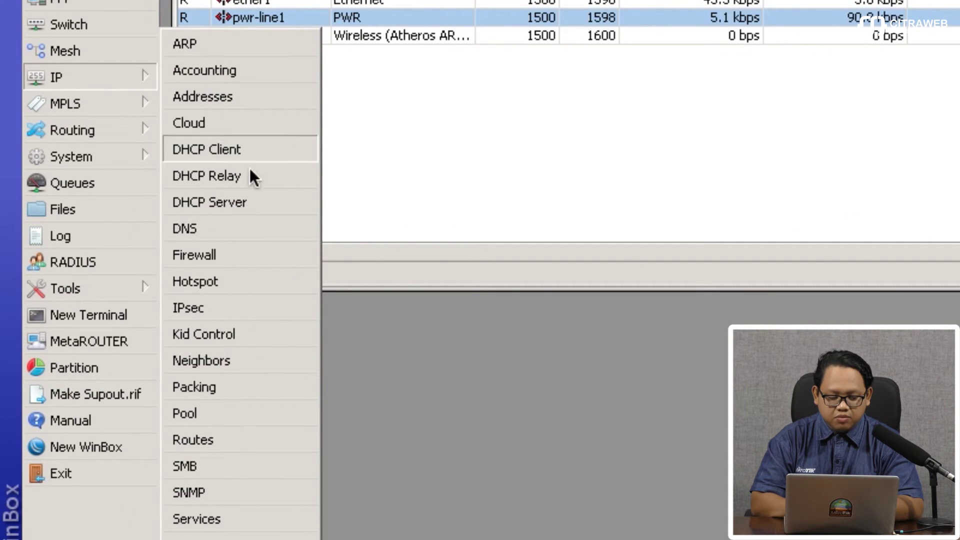
pyautogui.click(252, 360)
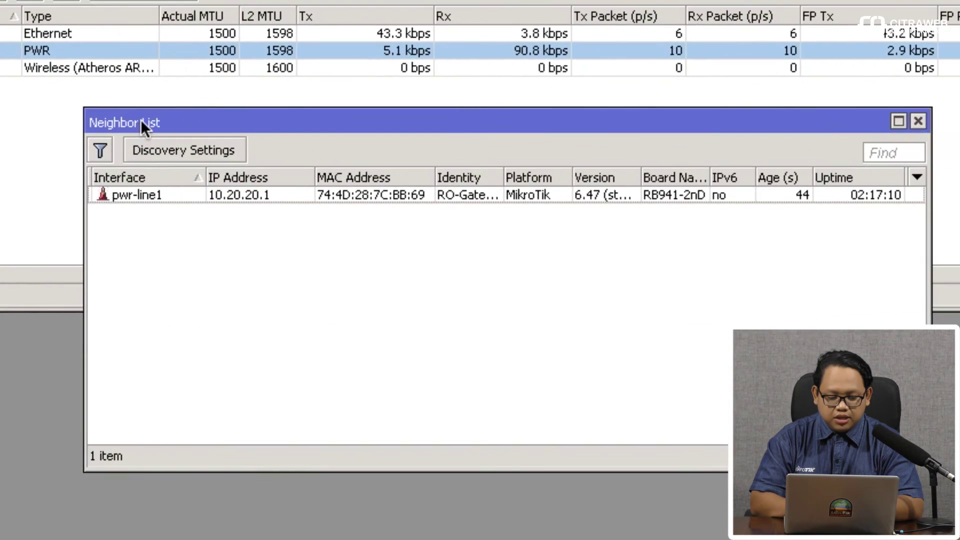
pyautogui.moveTo(141, 125); pyautogui.dragTo(114, 100)
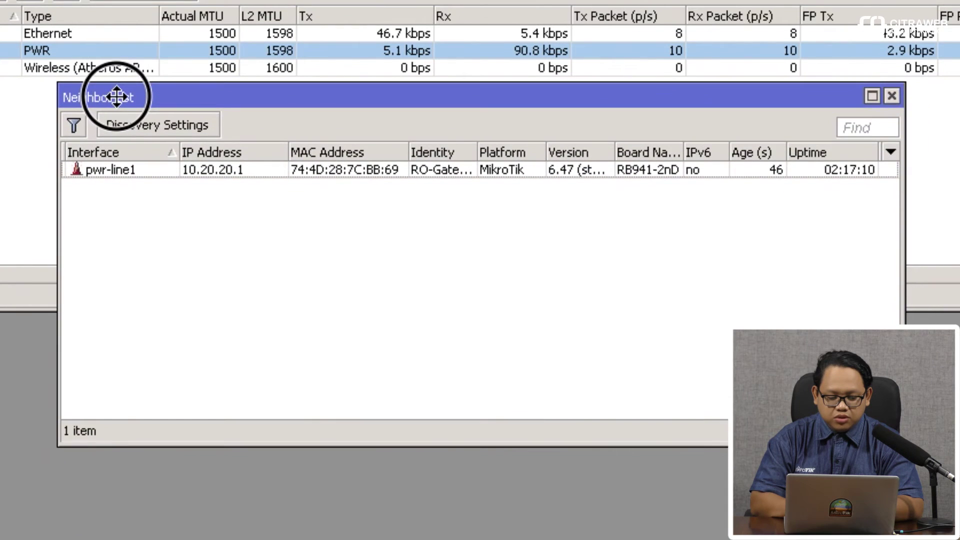
pyautogui.click(133, 169)
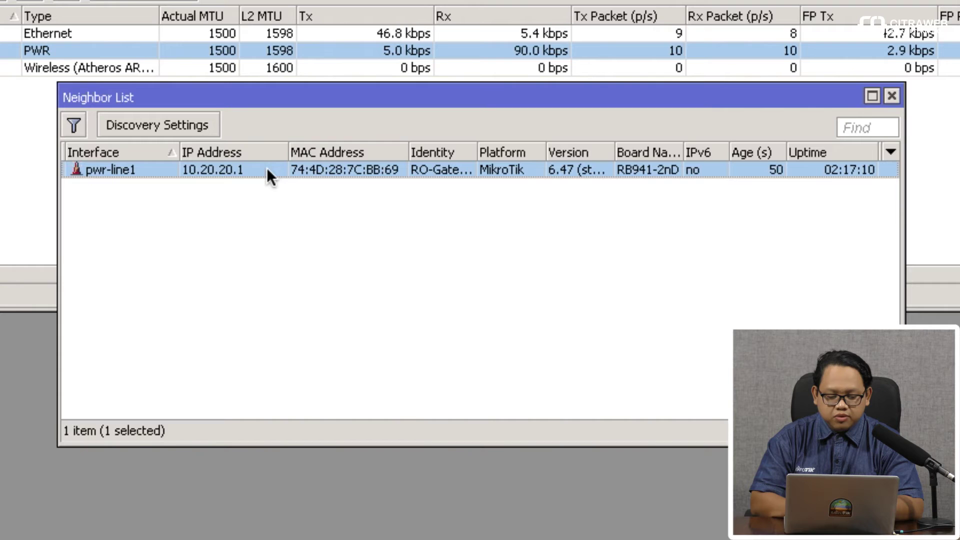
pyautogui.moveTo(477, 152); pyautogui.dragTo(504, 151)
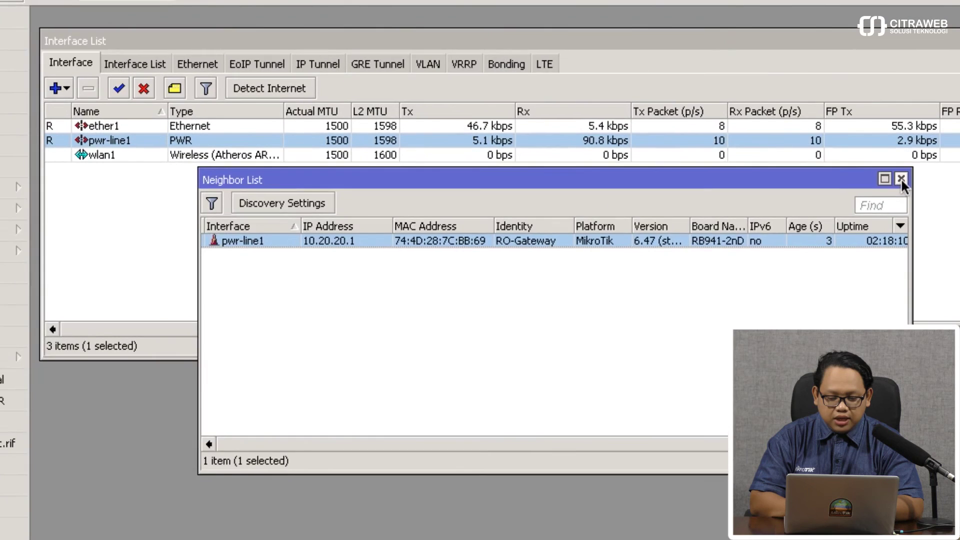
pyautogui.click(894, 129)
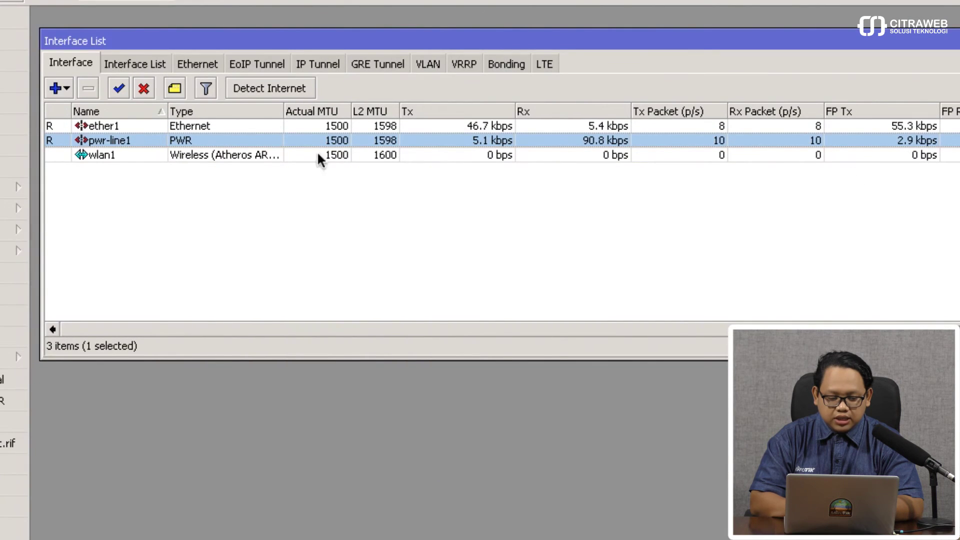
# Step: Check wlan1's wireless settings show ap bridge mode, 2412 MHz and SSID Wifi Kantor, then close them
pyautogui.doubleClick(150, 154)
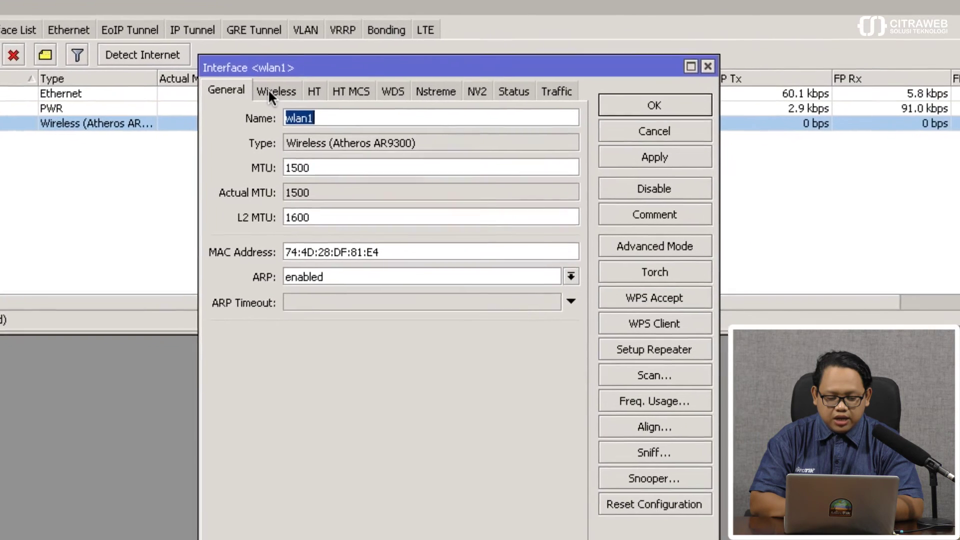
pyautogui.click(400, 123)
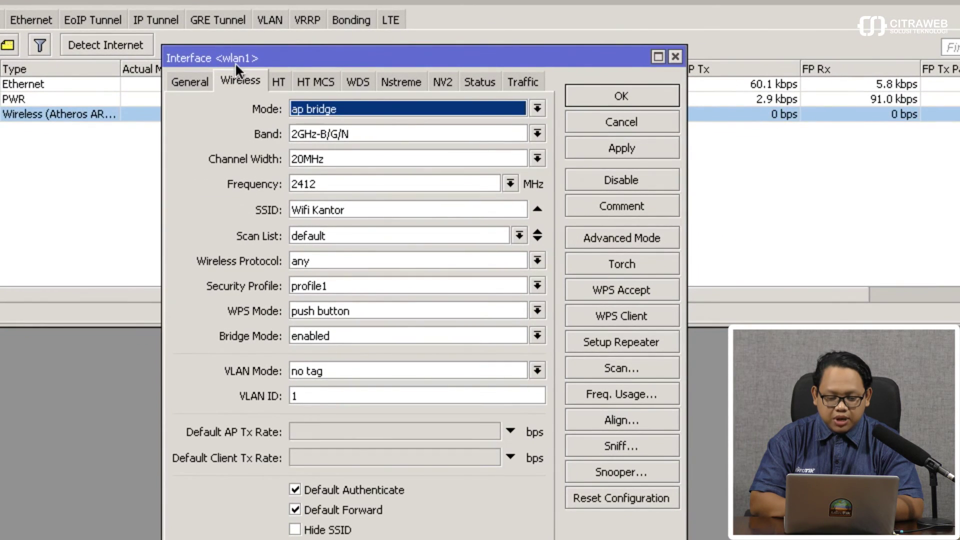
pyautogui.moveTo(236, 56); pyautogui.dragTo(224, 3)
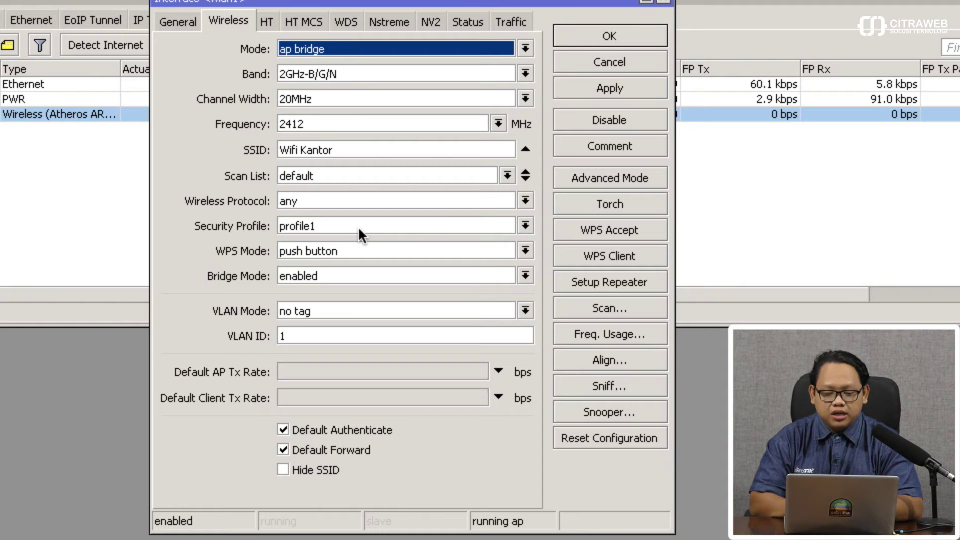
pyautogui.click(665, 3)
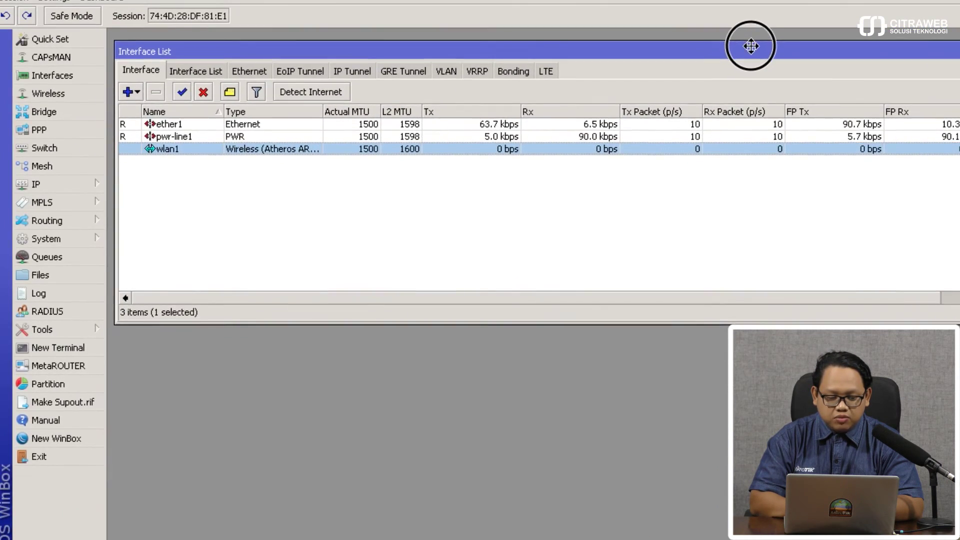
# Step: Create a new bridge named bridge1
pyautogui.moveTo(751, 46); pyautogui.dragTo(749, 43)
pyautogui.click(92, 118)
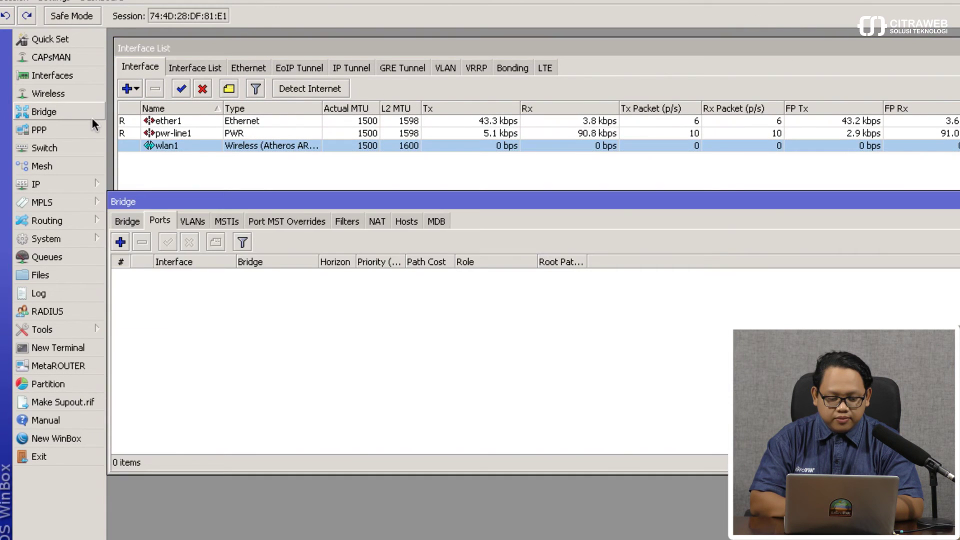
pyautogui.click(126, 220)
pyautogui.moveTo(158, 201); pyautogui.dragTo(171, 172)
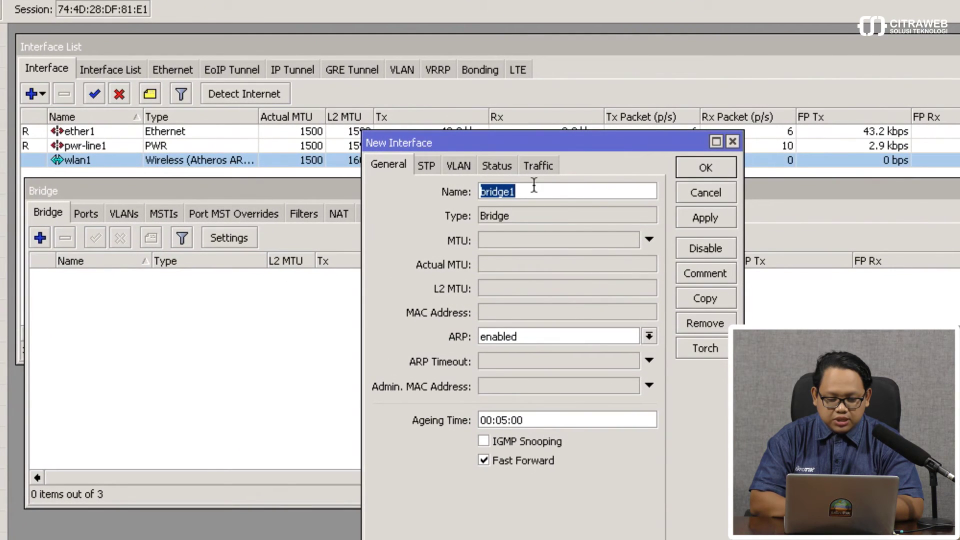
pyautogui.click(688, 160)
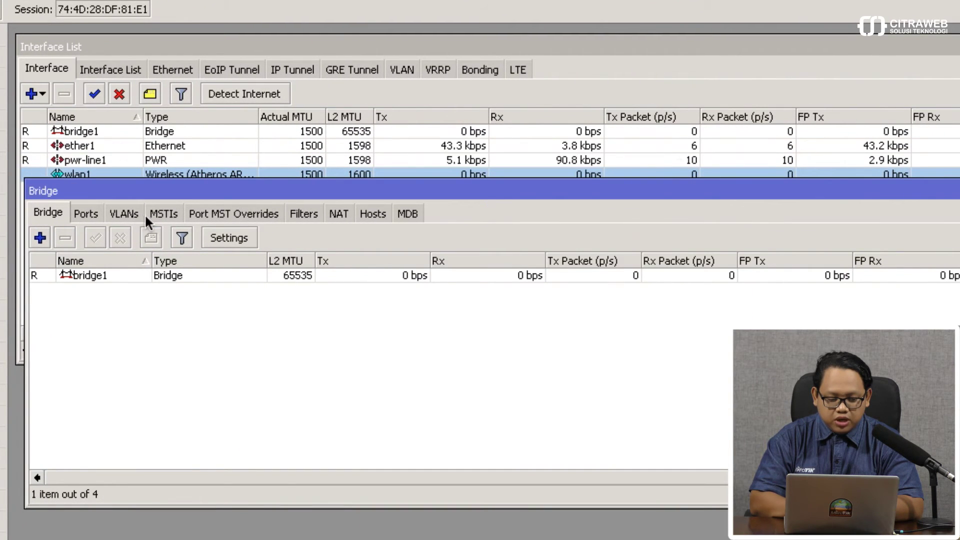
# Step: Add wlan1 and pwr-line1 as ports of bridge1
pyautogui.click(86, 214)
pyautogui.click(44, 238)
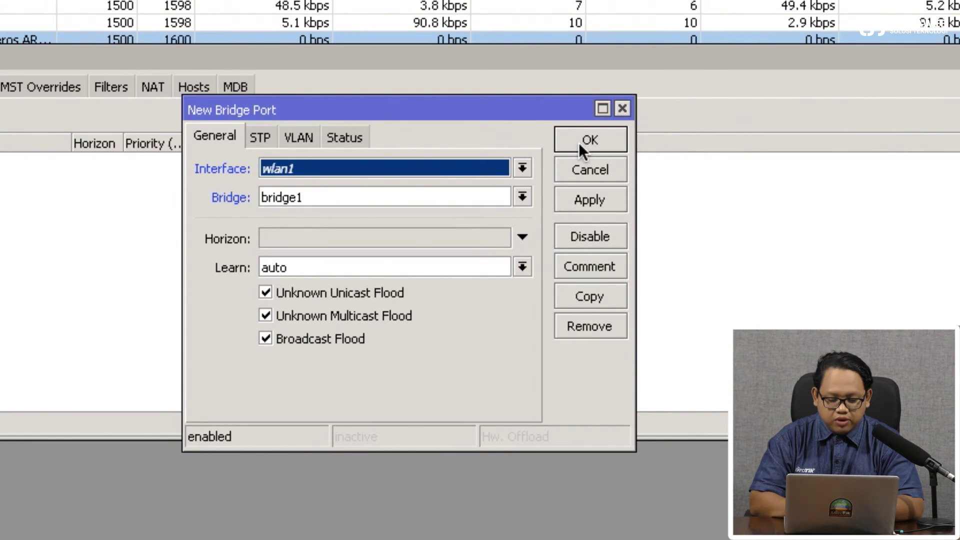
pyautogui.click(588, 200)
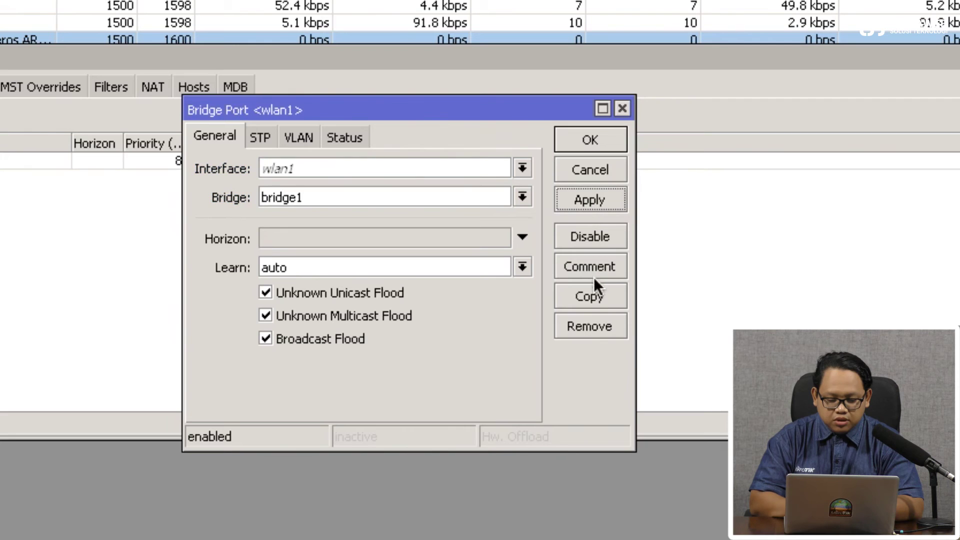
pyautogui.click(591, 295)
pyautogui.click(543, 189)
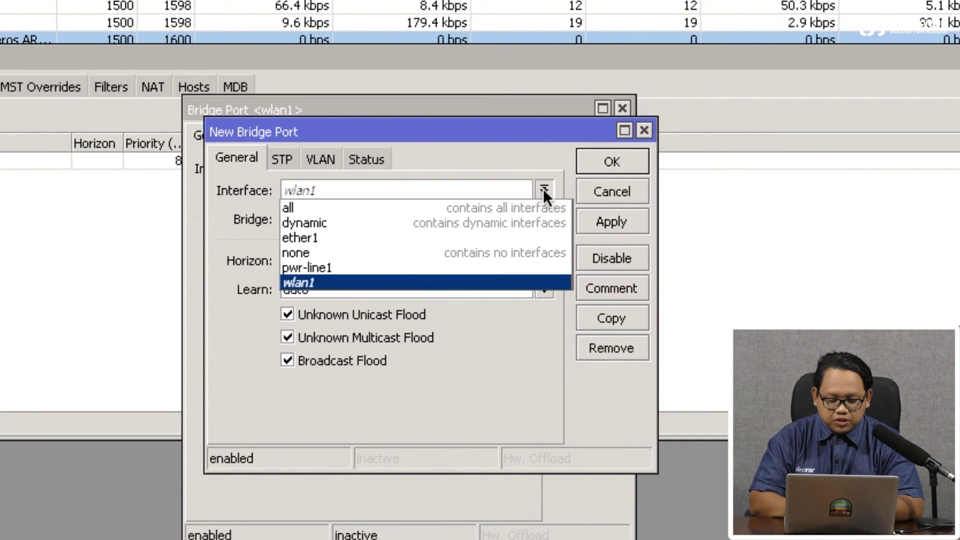
pyautogui.click(515, 267)
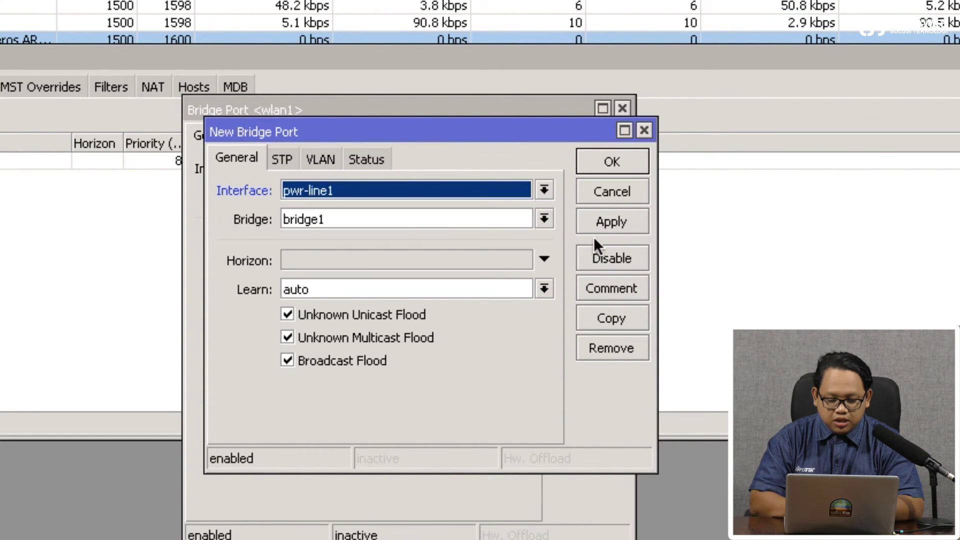
pyautogui.click(606, 220)
# Step: Add ether1 as a bridge1 port and close the remaining port dialogs
pyautogui.click(614, 317)
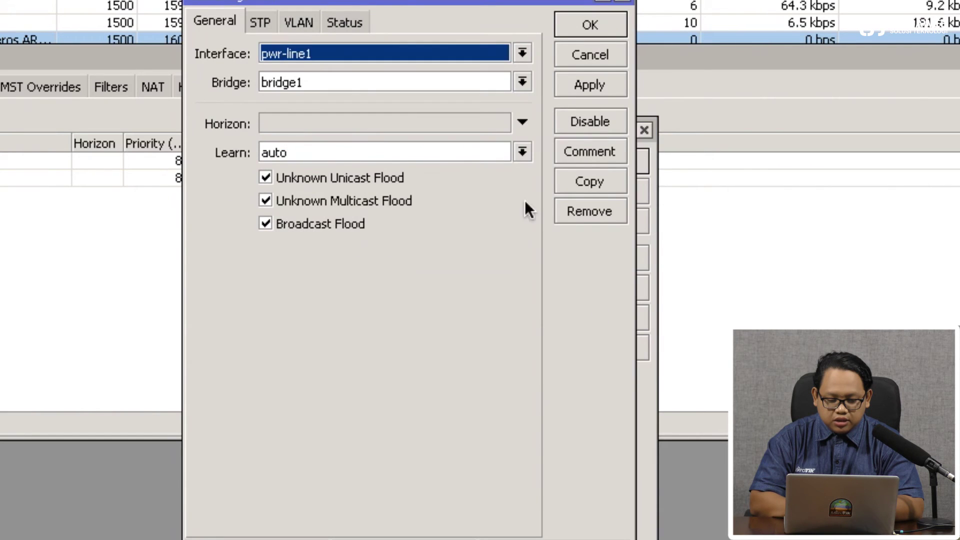
pyautogui.click(521, 53)
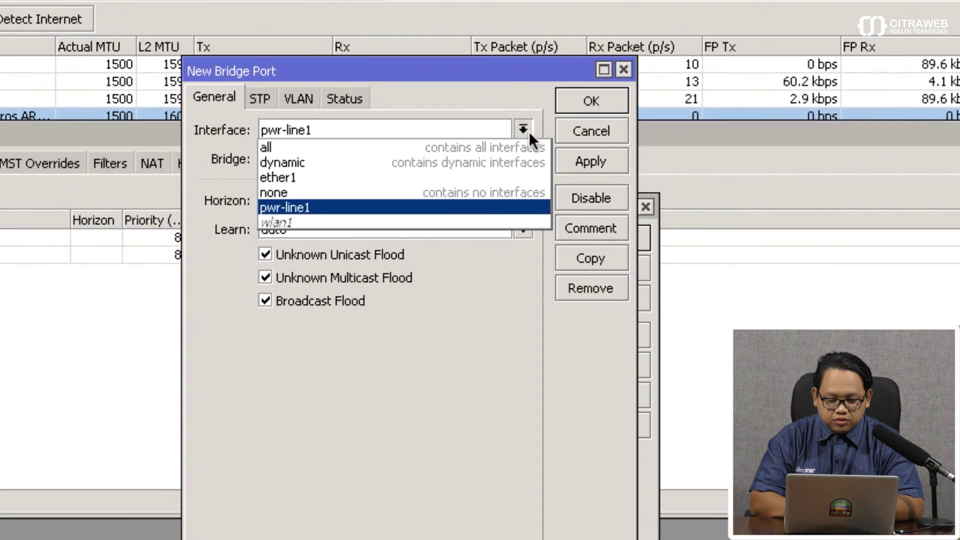
pyautogui.click(510, 177)
pyautogui.click(572, 103)
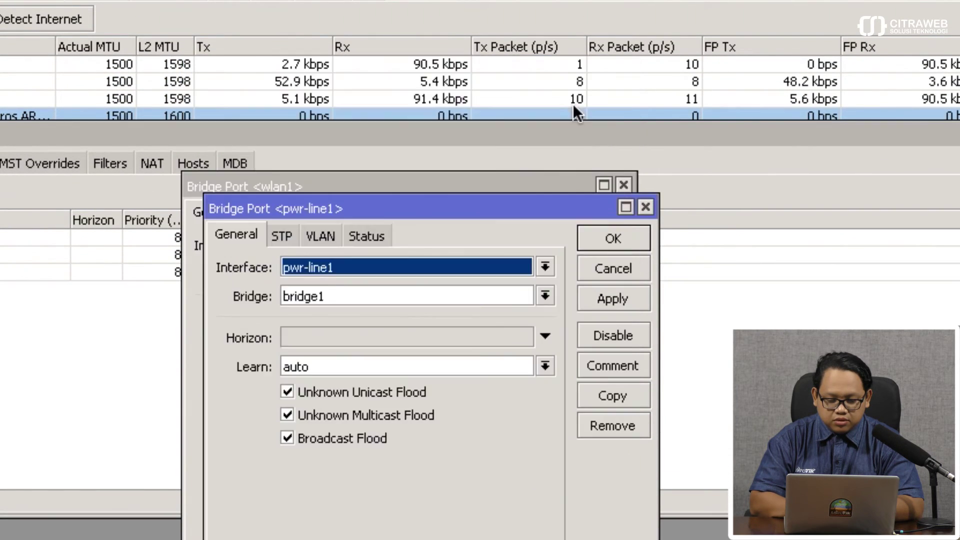
pyautogui.click(596, 232)
pyautogui.click(592, 218)
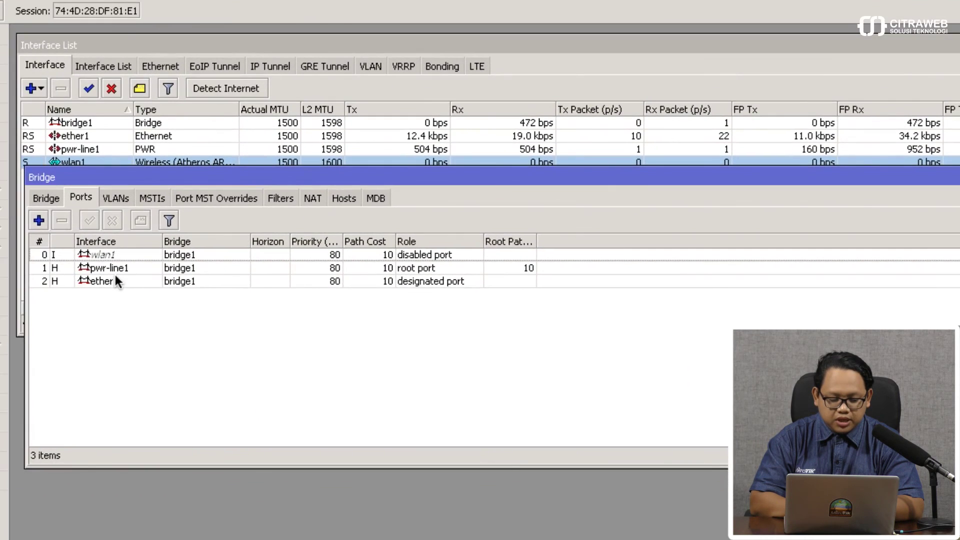
pyautogui.click(116, 280)
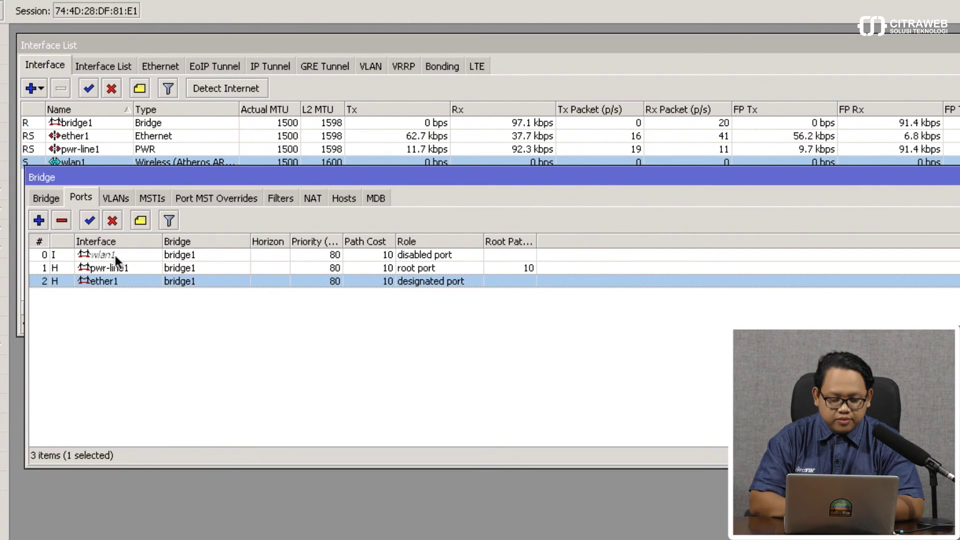
pyautogui.moveTo(122, 179); pyautogui.dragTo(120, 195)
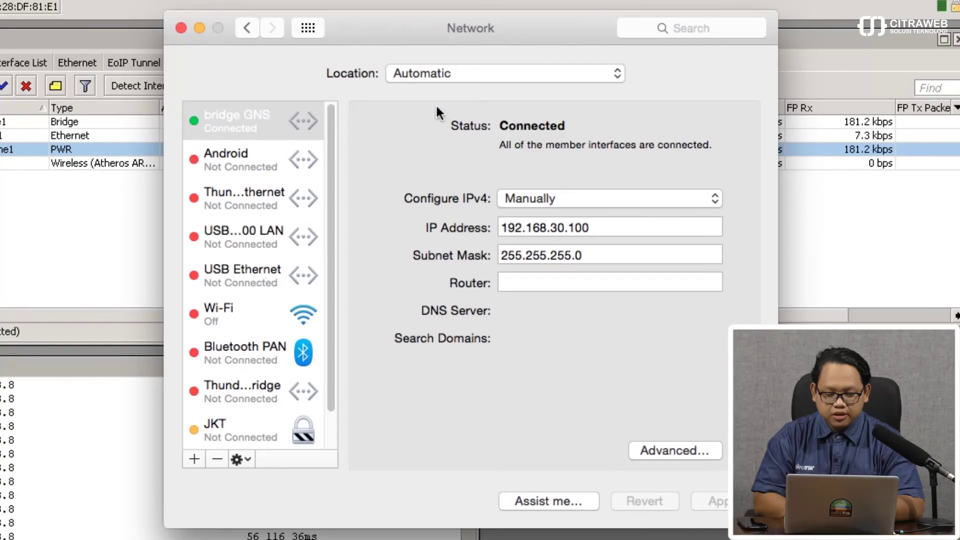
# Step: Switch bridge GNS IPv4 to Using DHCP, getting 10.20.20.249 via router 10.20.20.1, then quit WinBox
pyautogui.click(310, 26)
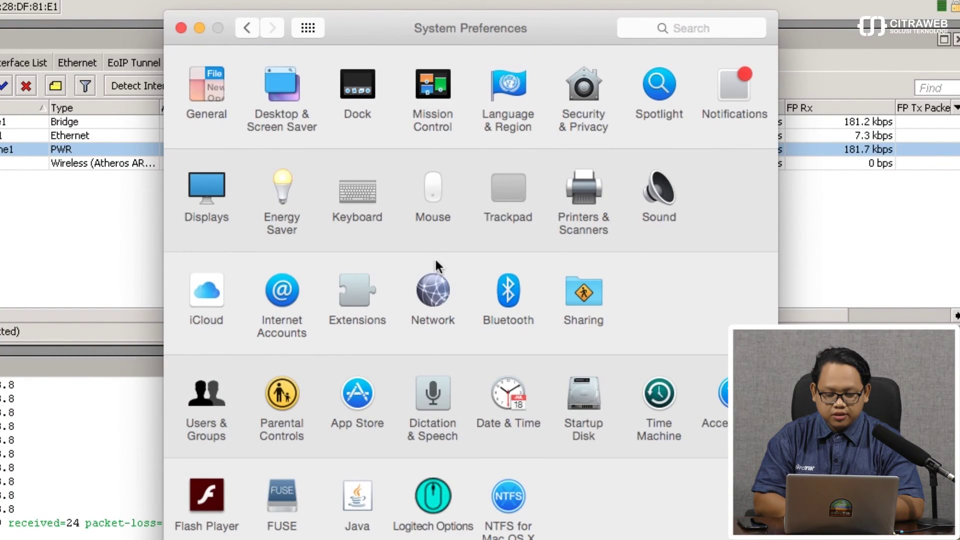
pyautogui.click(434, 295)
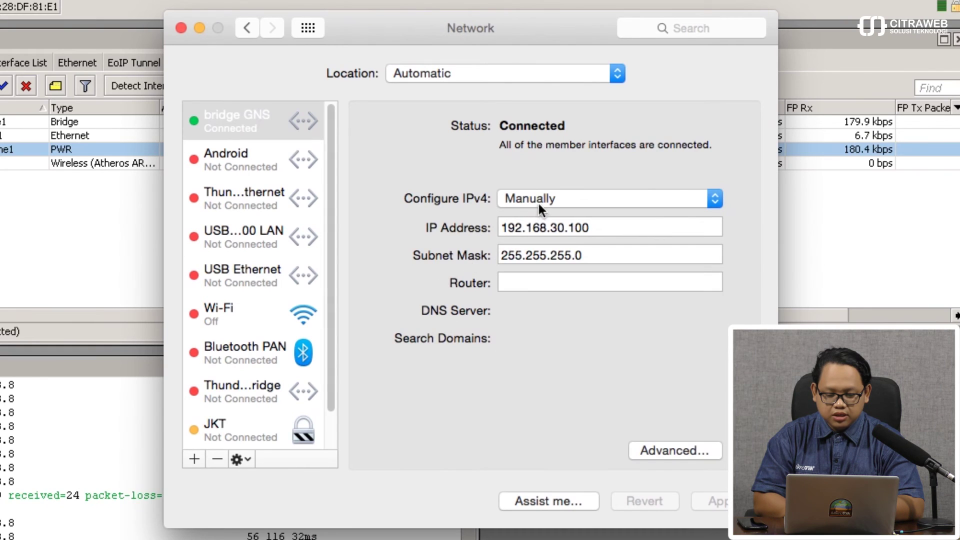
pyautogui.click(538, 203)
pyautogui.click(530, 146)
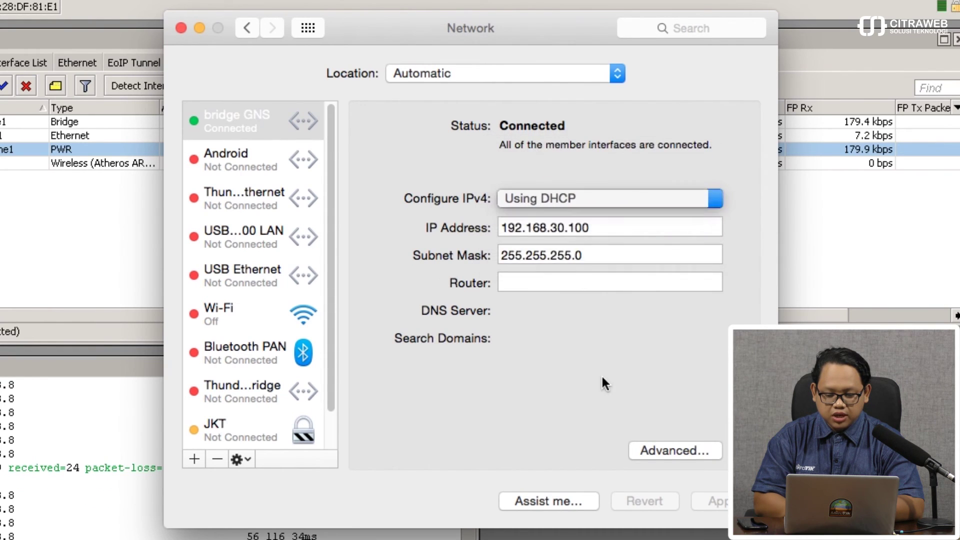
pyautogui.click(709, 497)
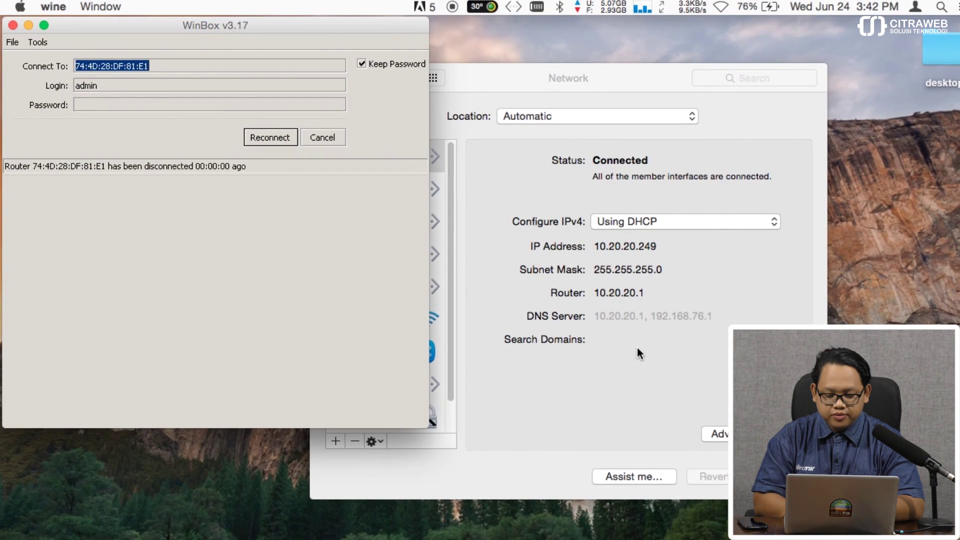
pyautogui.click(497, 84)
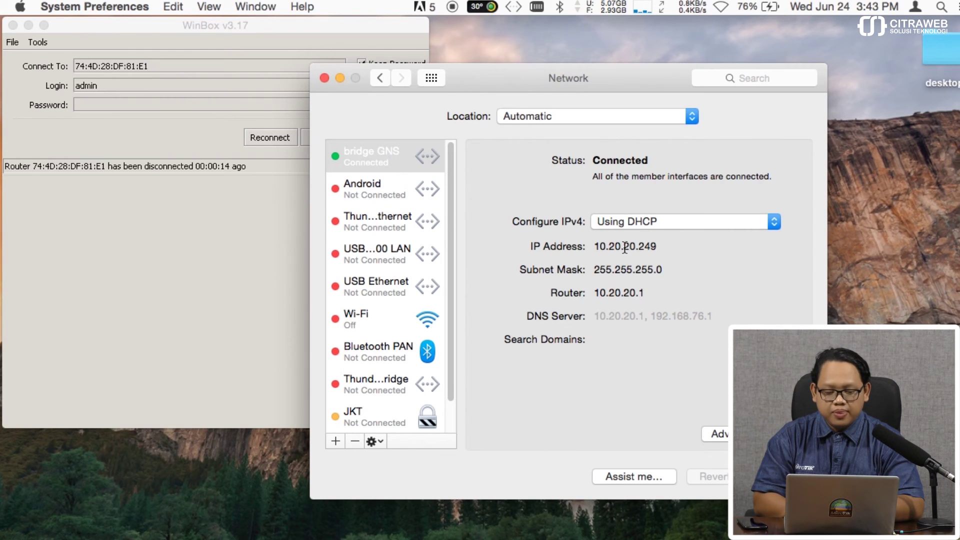
pyautogui.press('super+q')
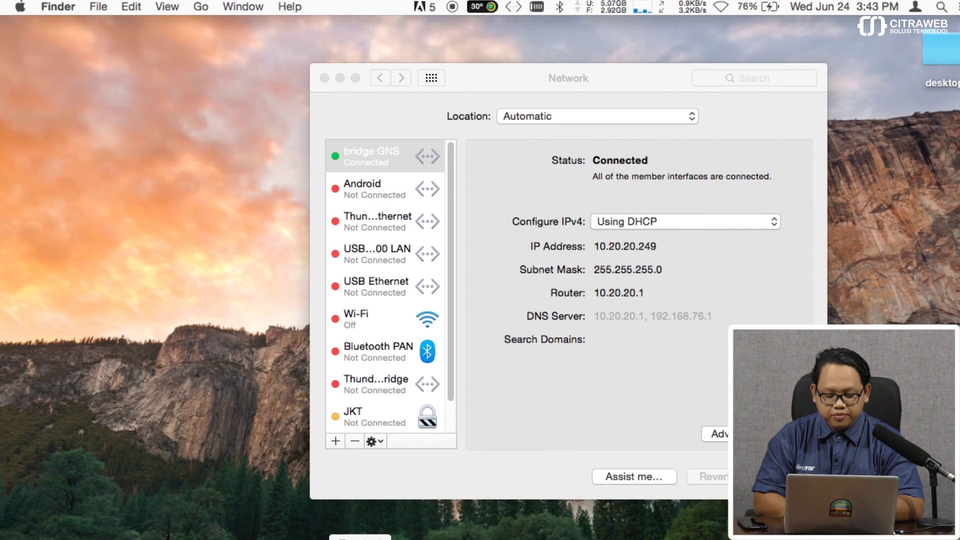
# Step: Let ping google.com finish 4 of 4 packets with 0.0% loss, then stop it
pyautogui.moveTo(651, 31); pyautogui.dragTo(421, 168)
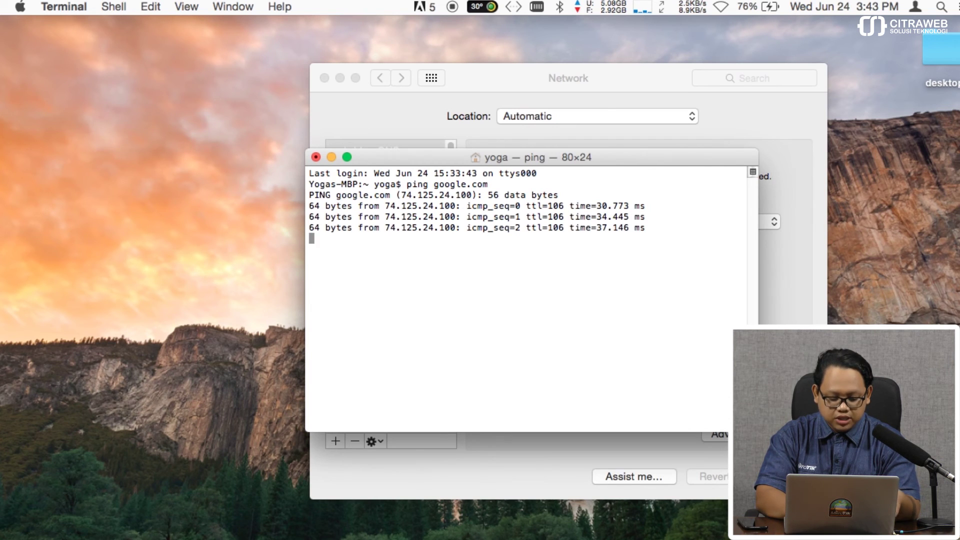
pyautogui.hotkey('ctrl', 'c')
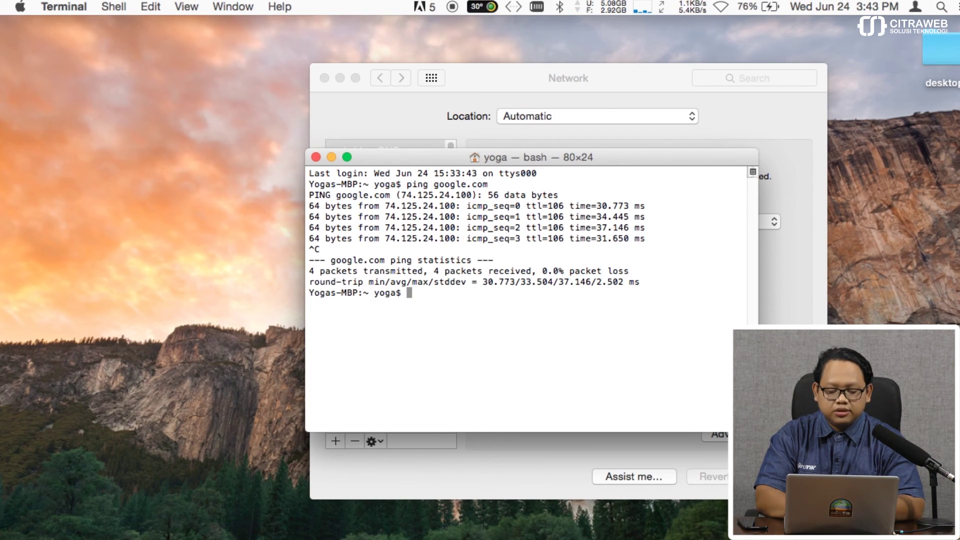